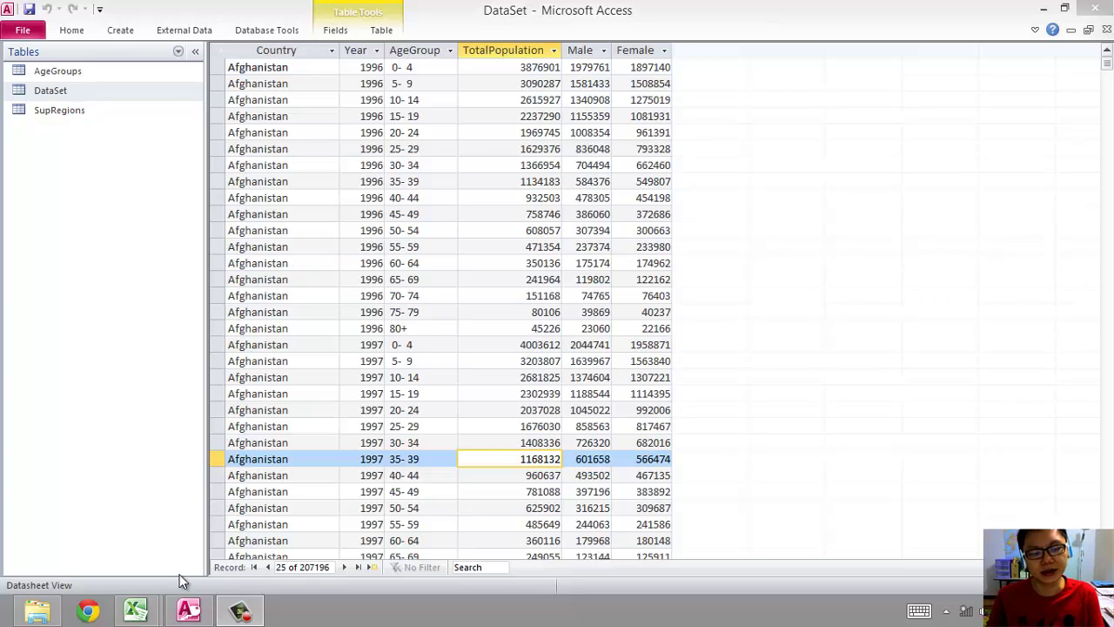
Step: Bring the Population Pyramid_Korea workbook to the front
{"action": "mouse_move", "coordinate": [151, 616]}
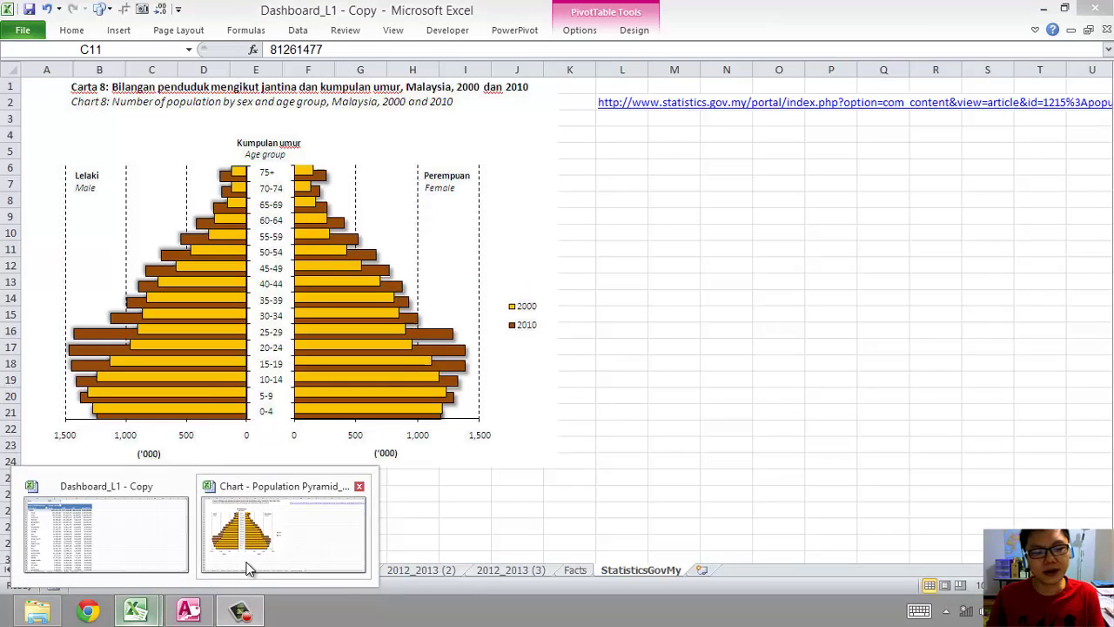
{"action": "left_click", "coordinate": [248, 563]}
{"action": "left_click", "coordinate": [666, 300]}
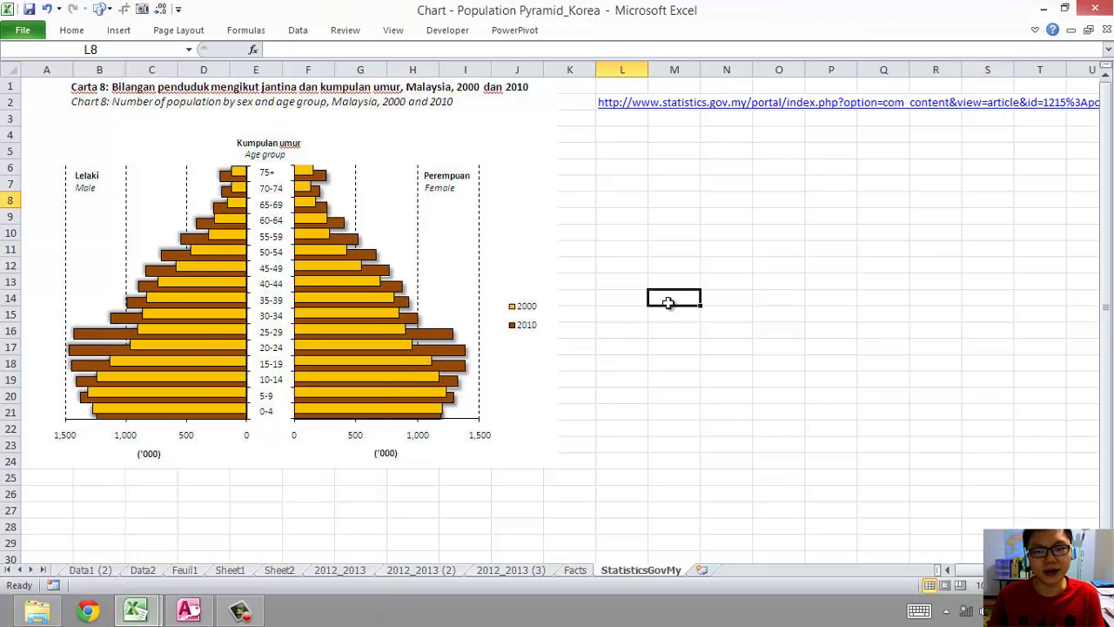
Step: In Dashboard_L1 - Copy, view the StatisticsGovMy reference pyramid, then the dbPyramid pivot table
{"action": "mouse_move", "coordinate": [139, 610]}
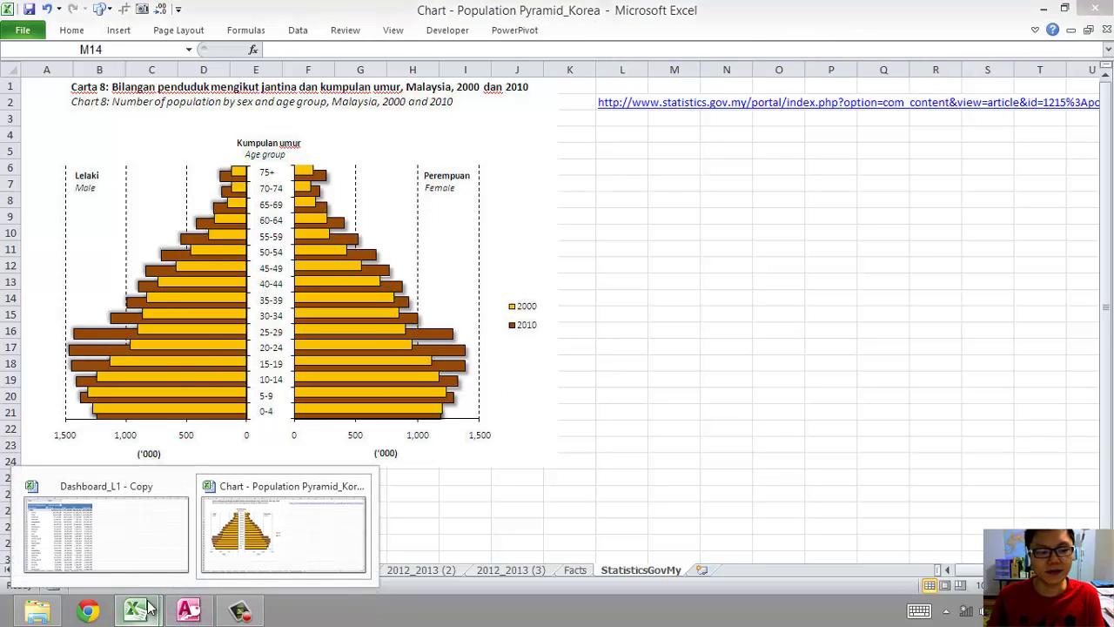
{"action": "left_click", "coordinate": [146, 557]}
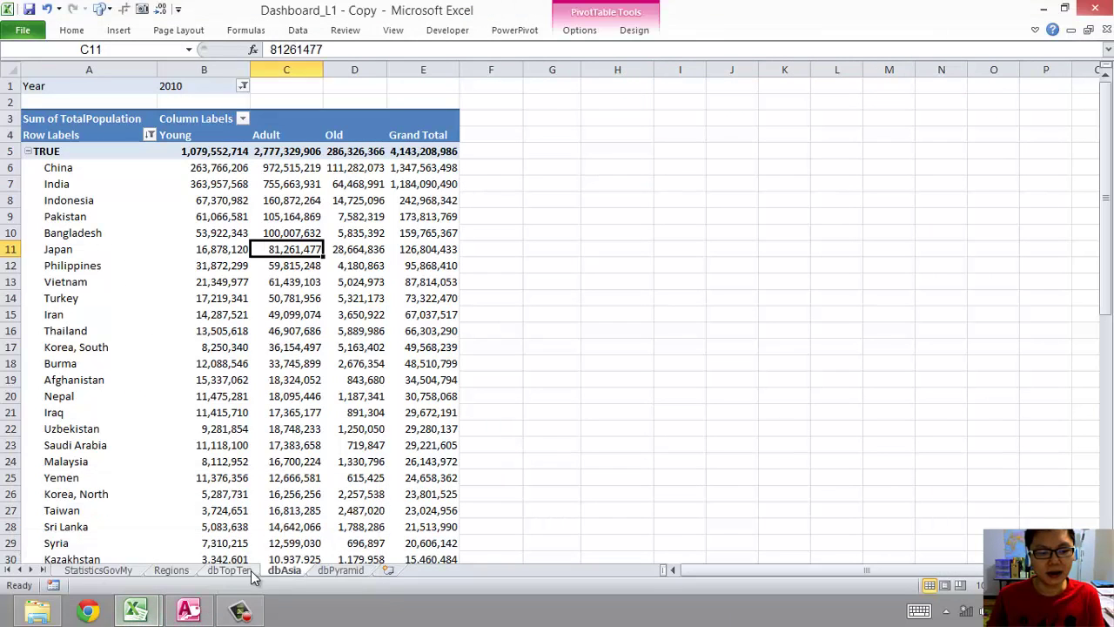
{"action": "left_click", "coordinate": [109, 568]}
{"action": "left_click", "coordinate": [126, 508]}
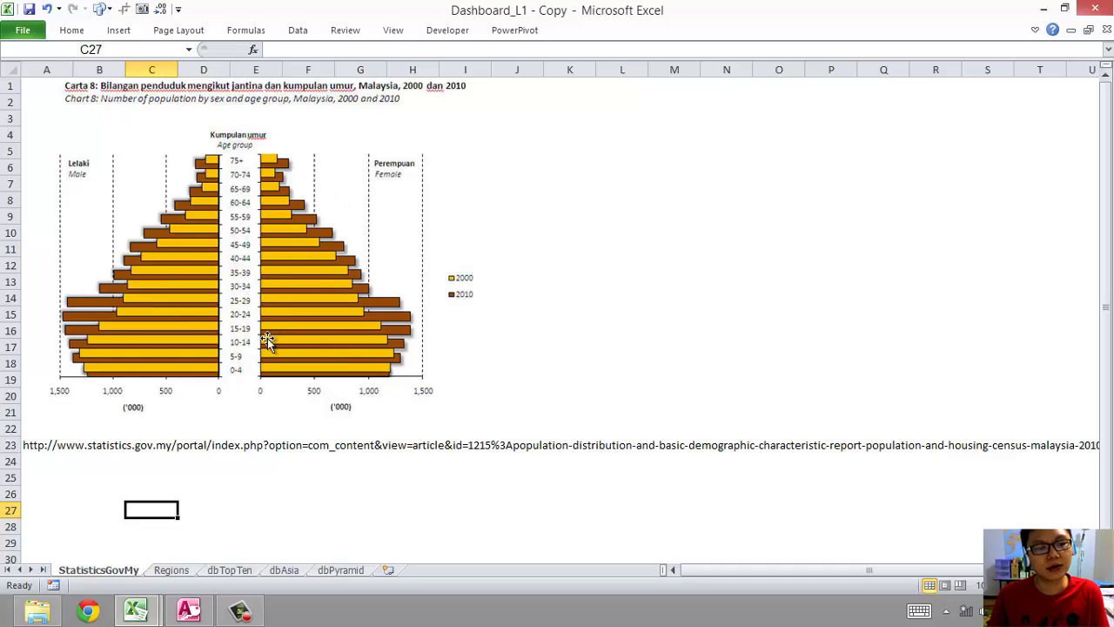
{"action": "left_click", "coordinate": [333, 571]}
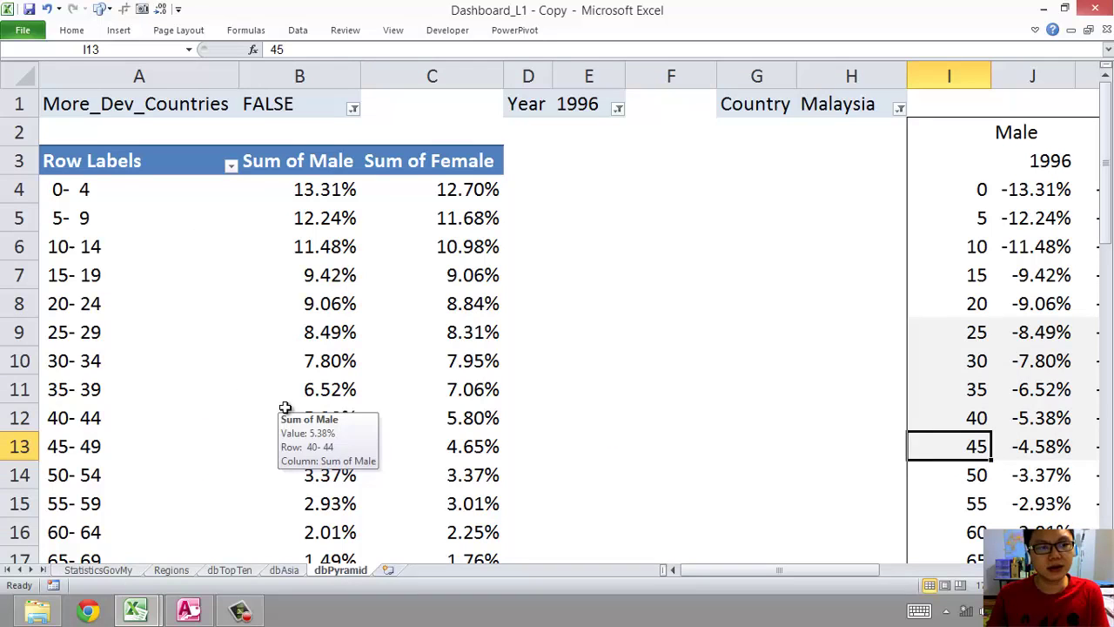
{"action": "left_click", "coordinate": [310, 275]}
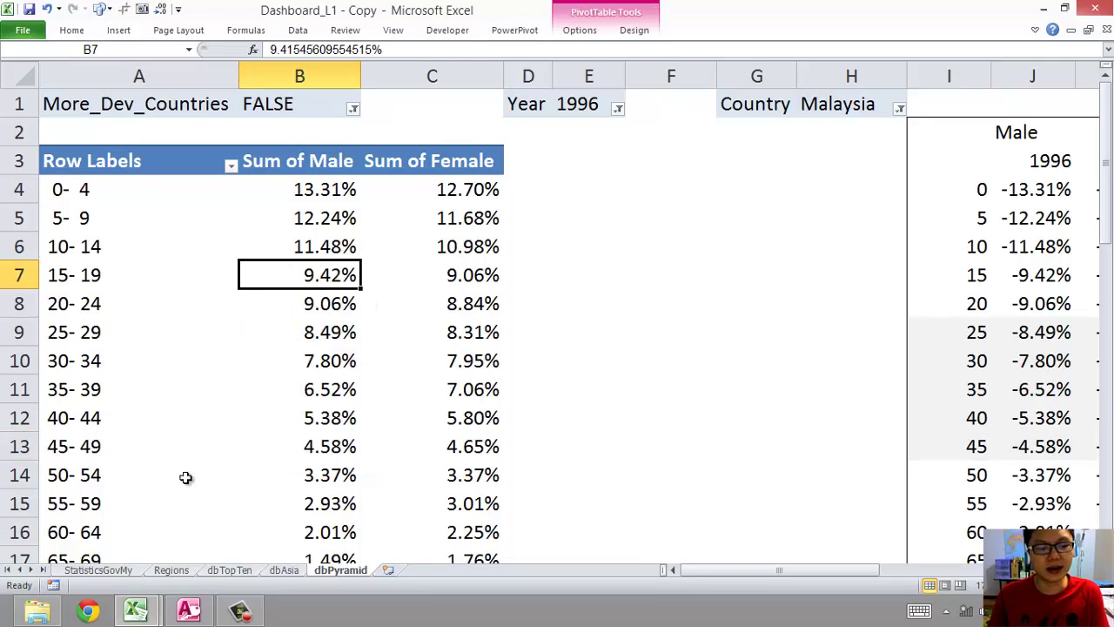
Step: Search the Access DataSet table for 'malaysia' to reach Malaysia's 2010 age-group rows
{"action": "left_click", "coordinate": [191, 614]}
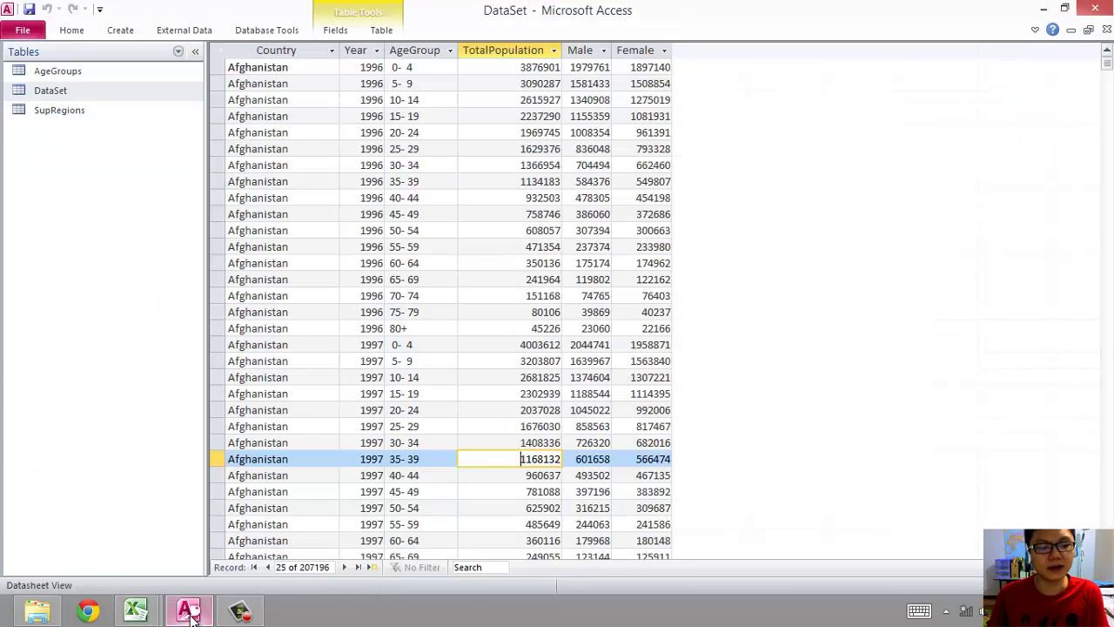
{"action": "scroll", "coordinate": [312, 318], "scroll_direction": "down", "scroll_amount": 20}
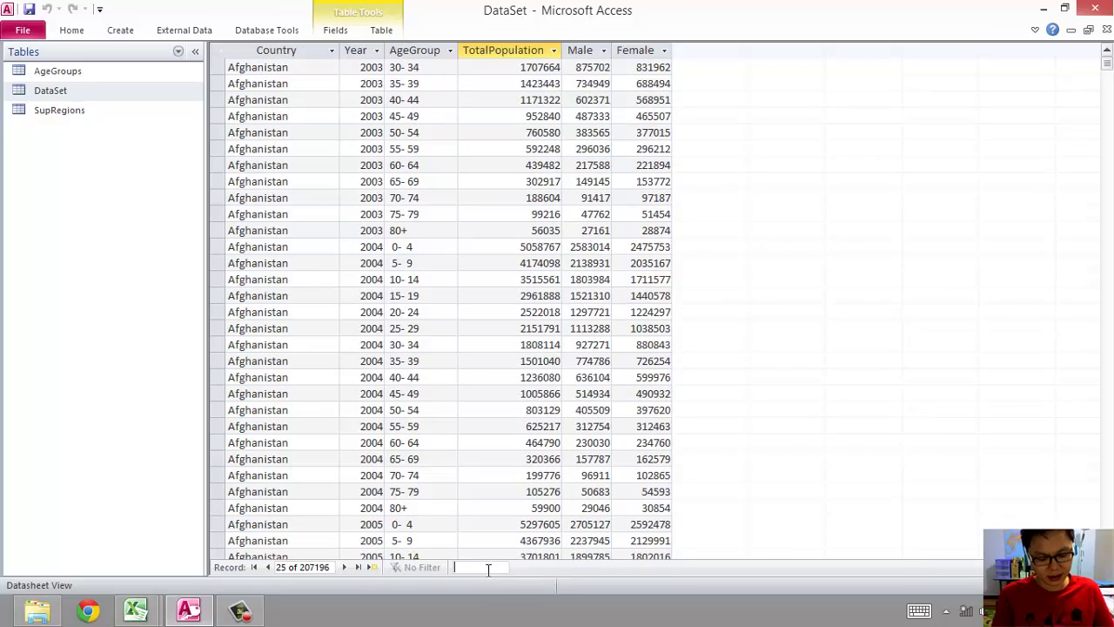
{"action": "type", "text": "m"}
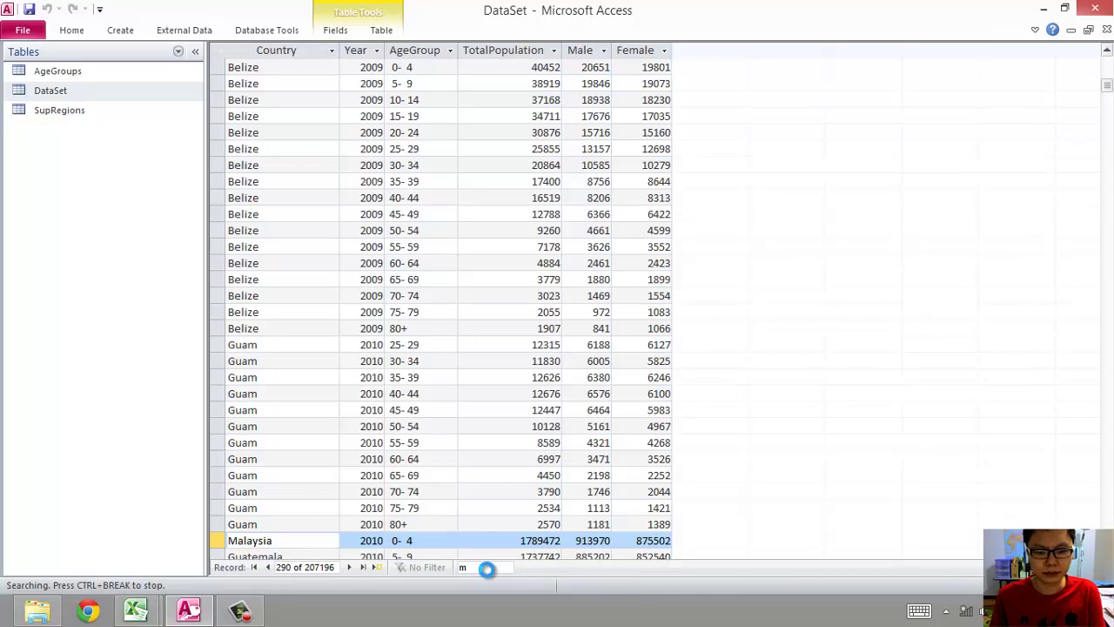
{"action": "type", "text": "alaysia"}
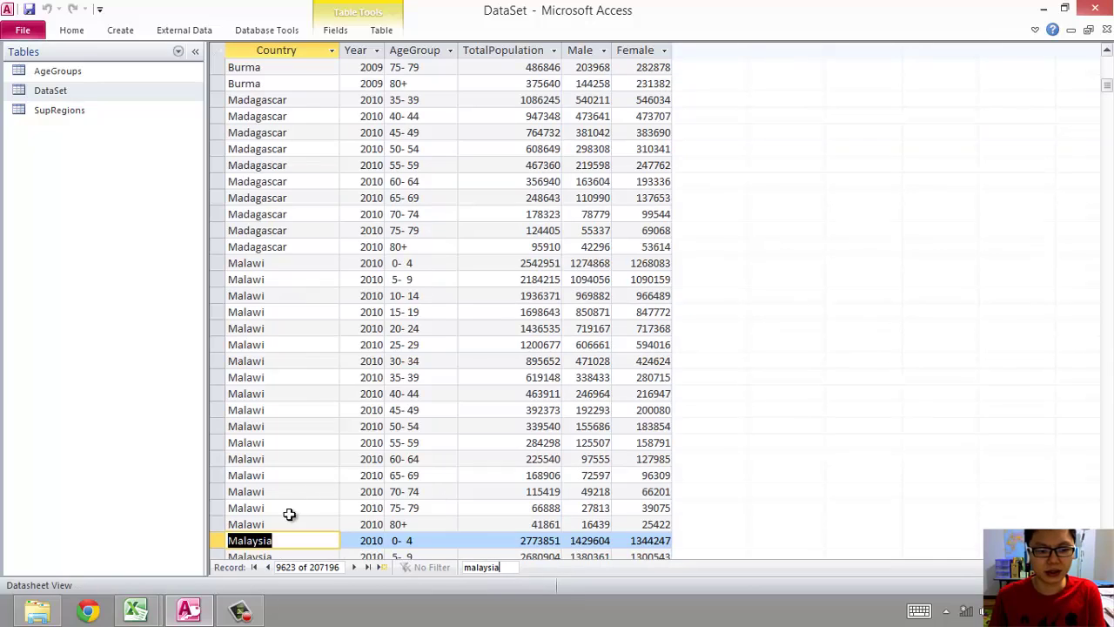
{"action": "left_click", "coordinate": [259, 522]}
{"action": "scroll", "coordinate": [265, 525], "scroll_direction": "down", "scroll_amount": 15}
{"action": "scroll", "coordinate": [266, 525], "scroll_direction": "up", "scroll_amount": 20}
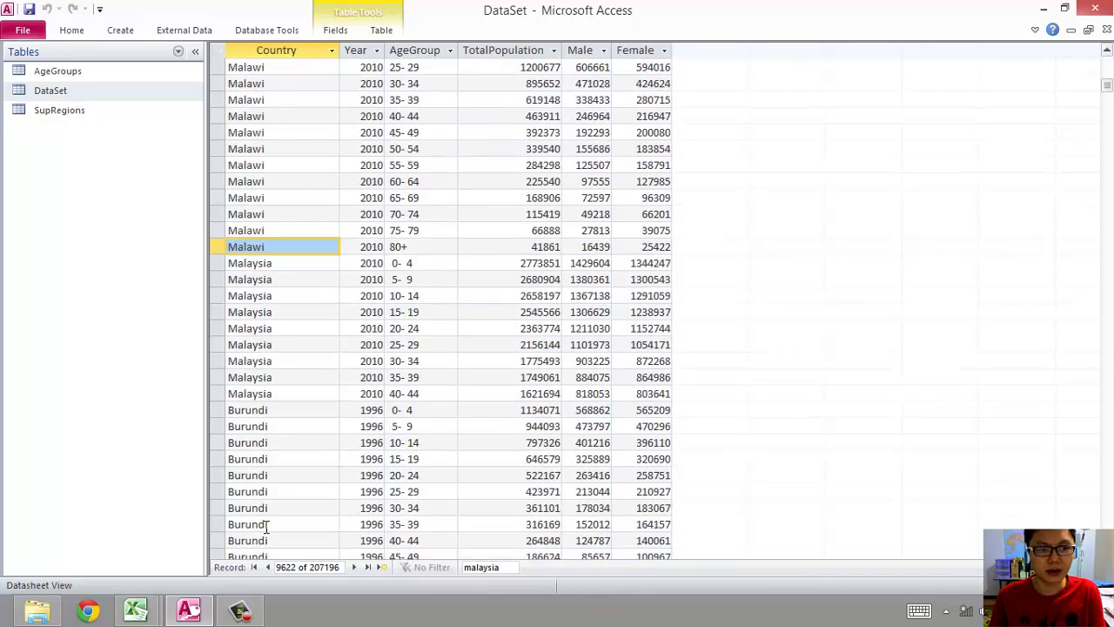
{"action": "scroll", "coordinate": [266, 525], "scroll_direction": "down", "scroll_amount": 14}
{"action": "scroll", "coordinate": [268, 470], "scroll_direction": "up", "scroll_amount": 7}
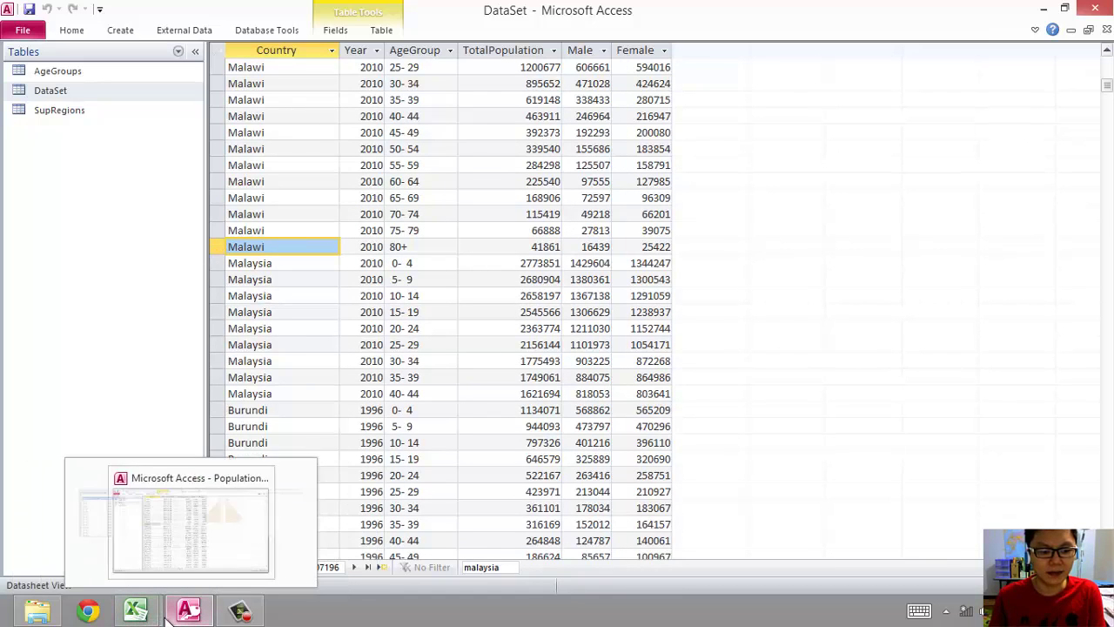
Step: Return to the dashboard's dbPyramid sheet and review the 1996 Malaysia age-group pivot table
{"action": "left_click", "coordinate": [126, 553]}
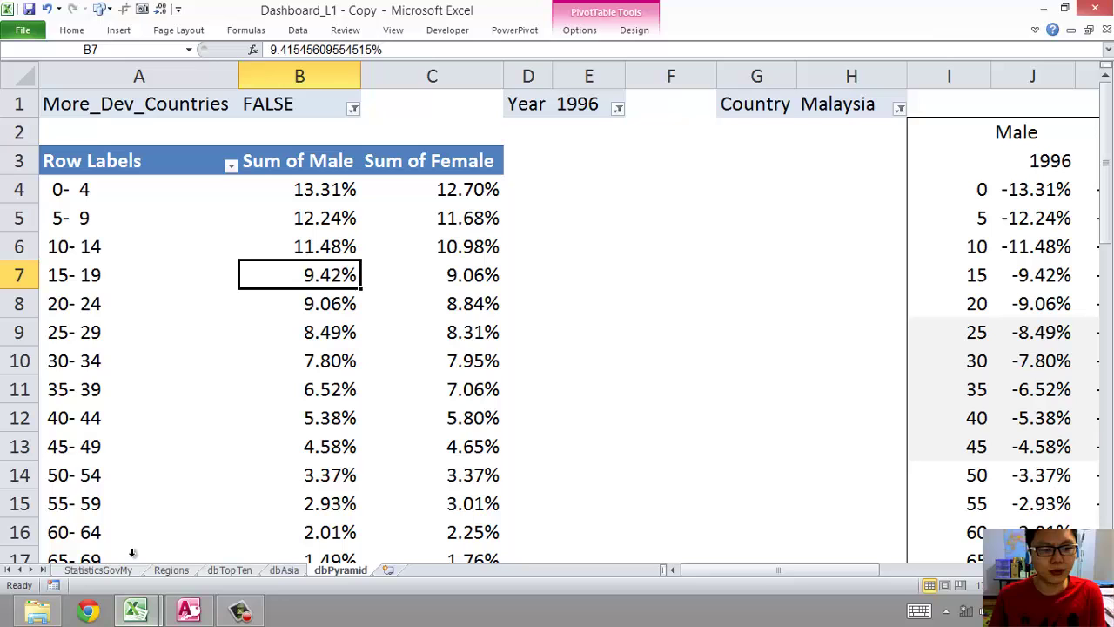
{"action": "left_click", "coordinate": [219, 372]}
{"action": "left_click", "coordinate": [287, 276]}
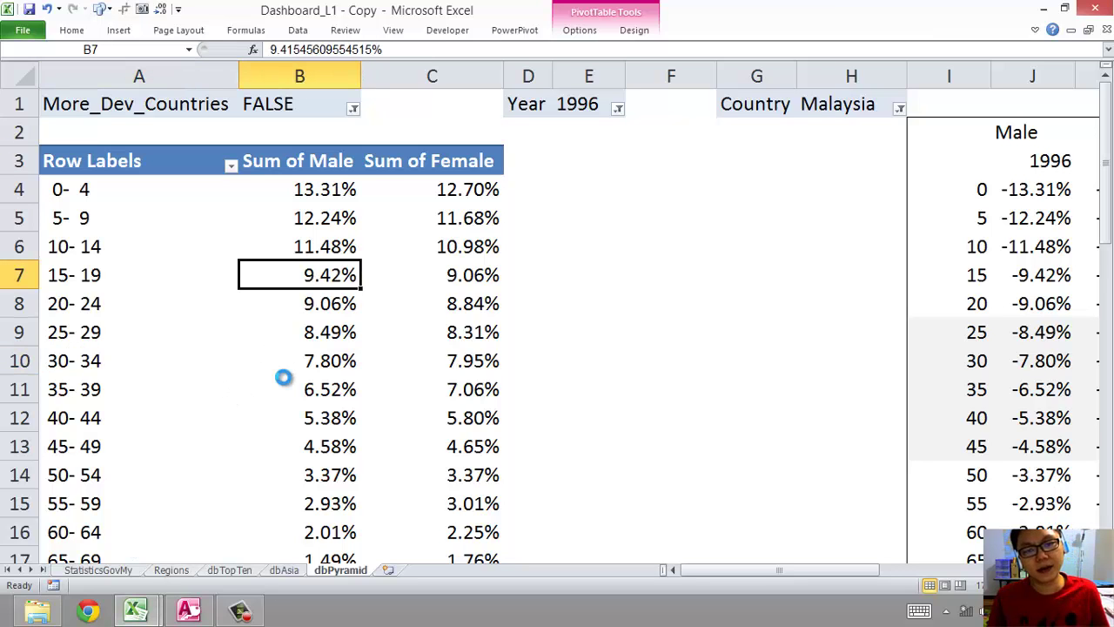
{"action": "scroll", "coordinate": [284, 380], "scroll_direction": "down", "scroll_amount": 1}
{"action": "scroll", "coordinate": [284, 380], "scroll_direction": "down", "scroll_amount": 2}
{"action": "scroll", "coordinate": [286, 378], "scroll_direction": "up", "scroll_amount": 2}
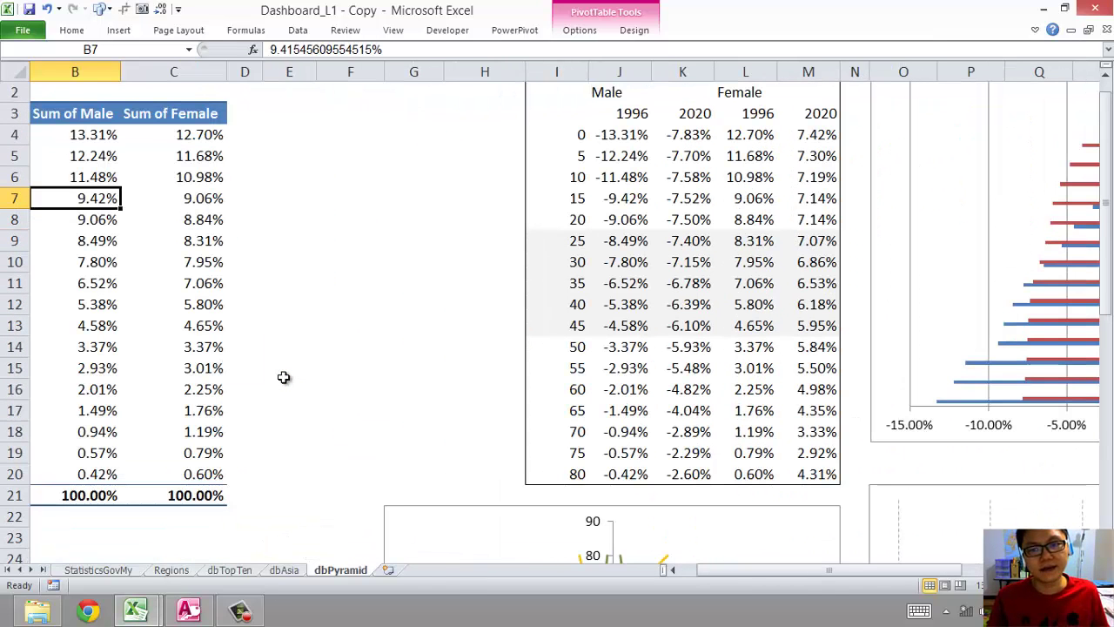
{"action": "left_click_drag", "start_coordinate": [723, 570], "coordinate": [703, 583]}
{"action": "scroll", "coordinate": [194, 281], "scroll_direction": "down", "scroll_amount": 6}
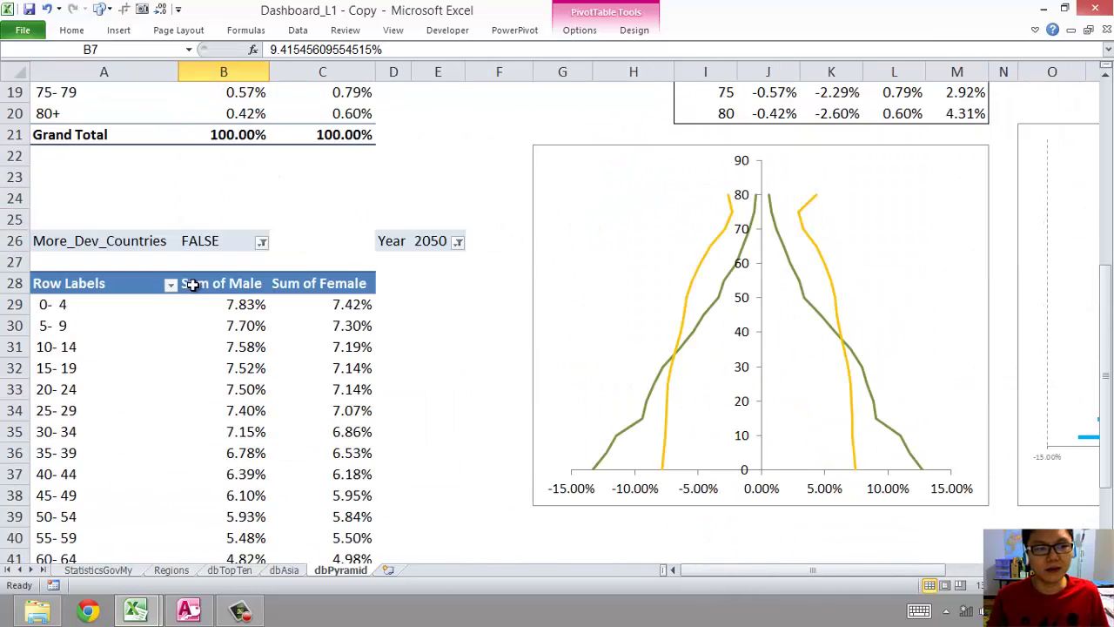
{"action": "scroll", "coordinate": [185, 299], "scroll_direction": "up", "scroll_amount": 1}
{"action": "scroll", "coordinate": [186, 299], "scroll_direction": "up", "scroll_amount": 5}
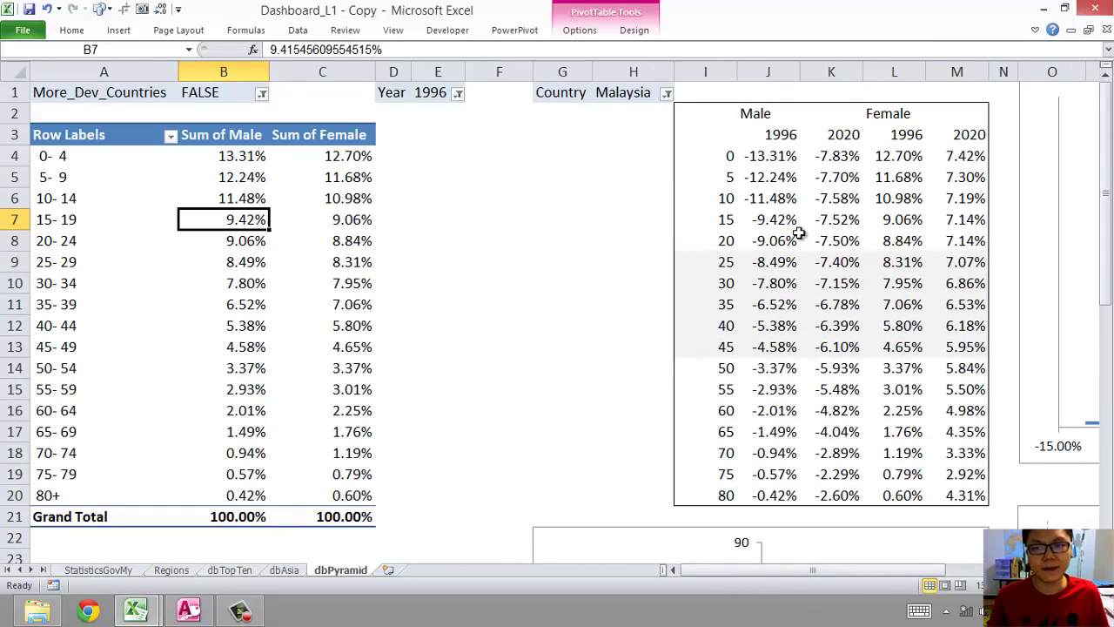
{"action": "left_click_drag", "start_coordinate": [763, 573], "coordinate": [734, 576]}
Step: Inspect the helper table's 1996/2020 male columns and negated values like =-B4
{"action": "left_click", "coordinate": [773, 134]}
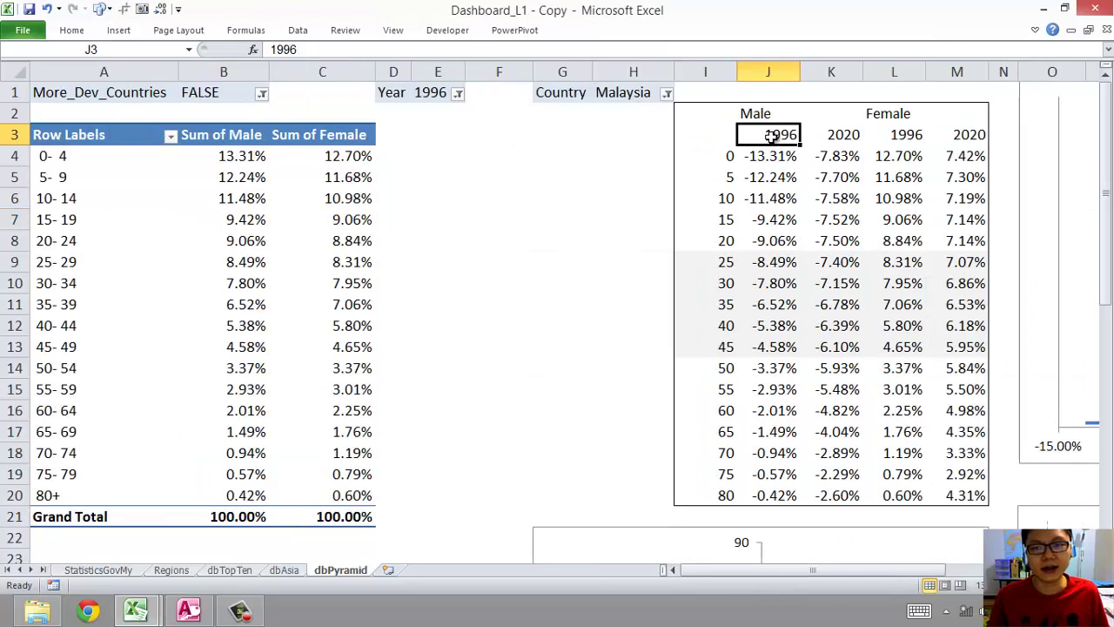
{"action": "left_click", "coordinate": [817, 133]}
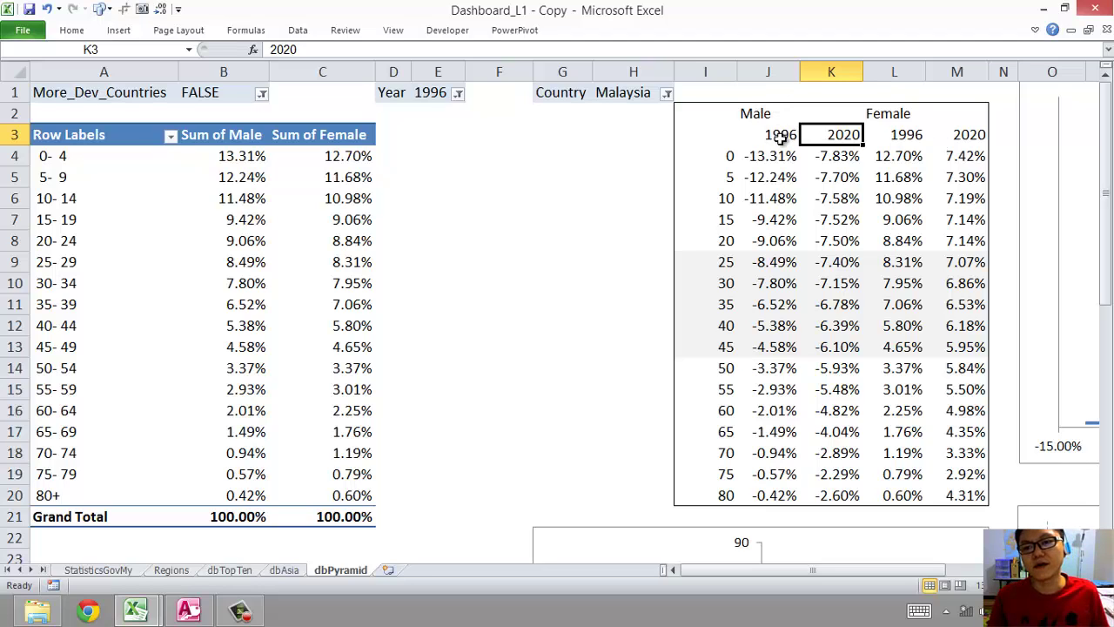
{"action": "left_click", "coordinate": [795, 183]}
{"action": "left_click", "coordinate": [781, 281]}
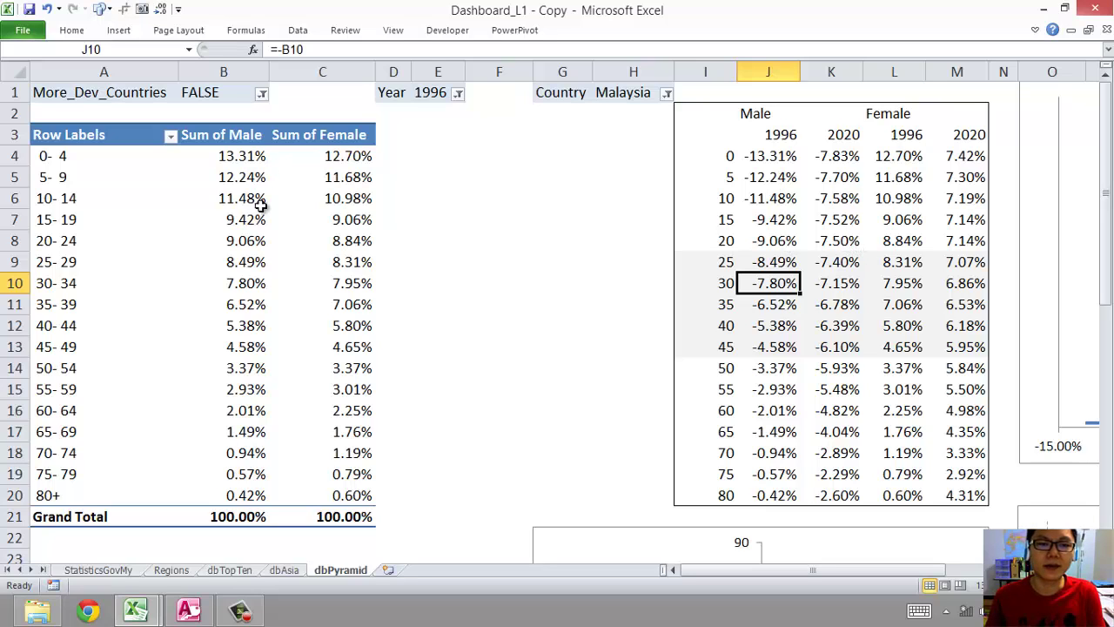
{"action": "left_click", "coordinate": [340, 219]}
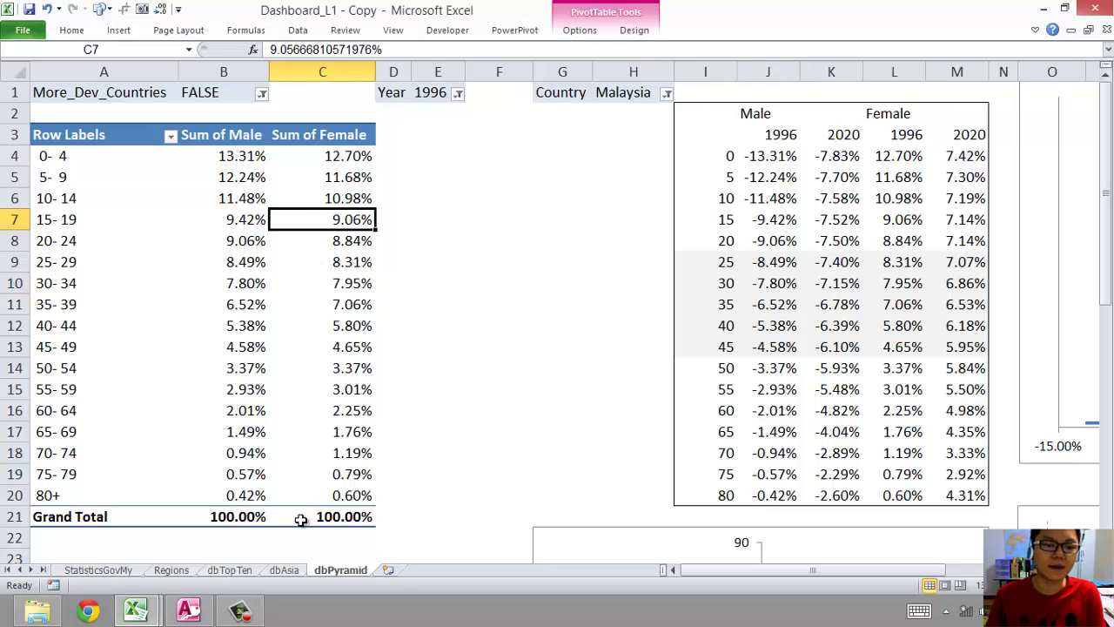
{"action": "left_click", "coordinate": [753, 163]}
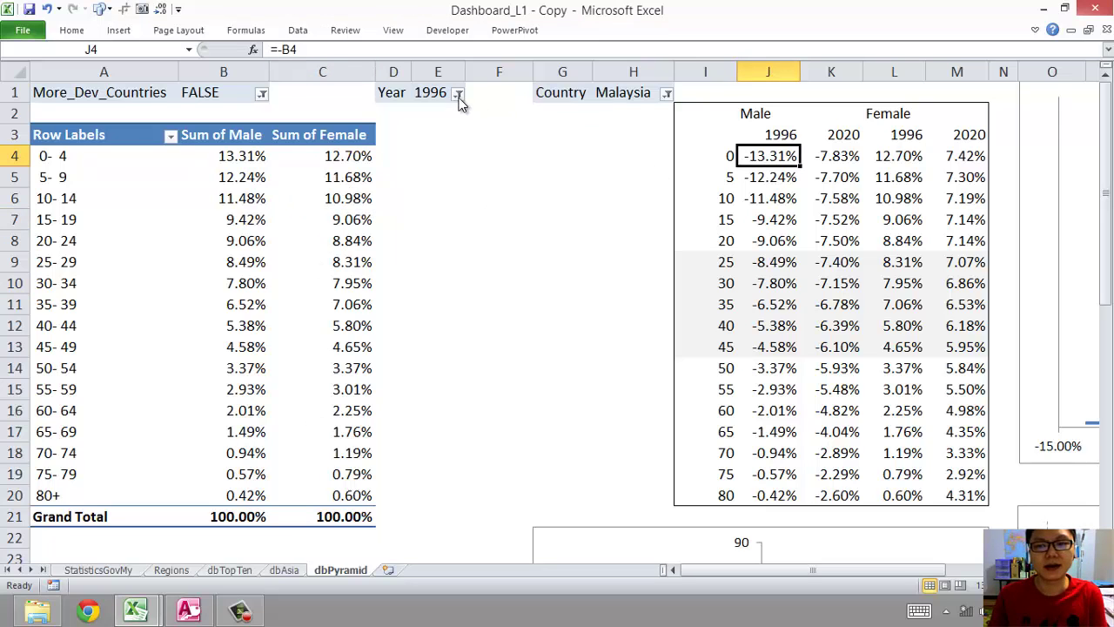
{"action": "left_click_drag", "start_coordinate": [841, 575], "coordinate": [951, 589]}
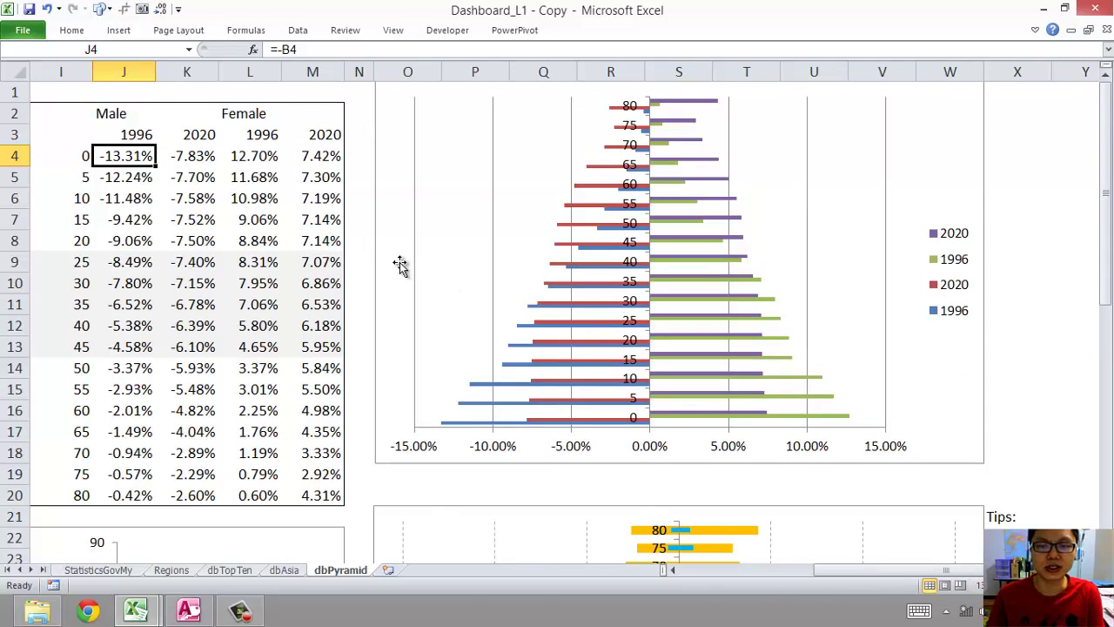
{"action": "left_click", "coordinate": [120, 195]}
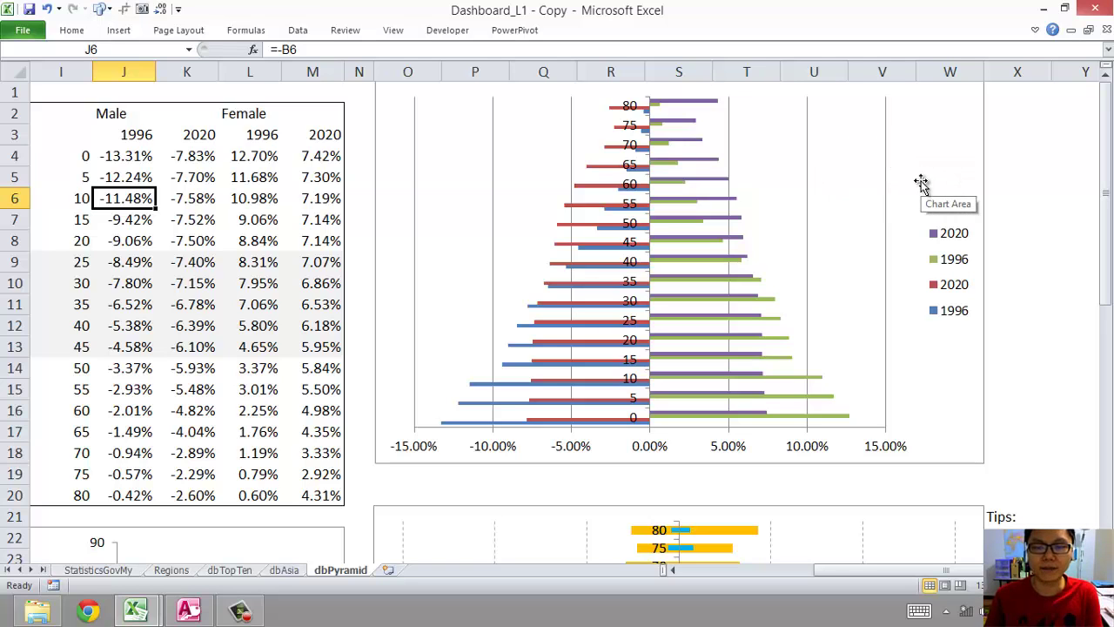
{"action": "scroll", "coordinate": [921, 183], "scroll_direction": "down", "scroll_amount": 1}
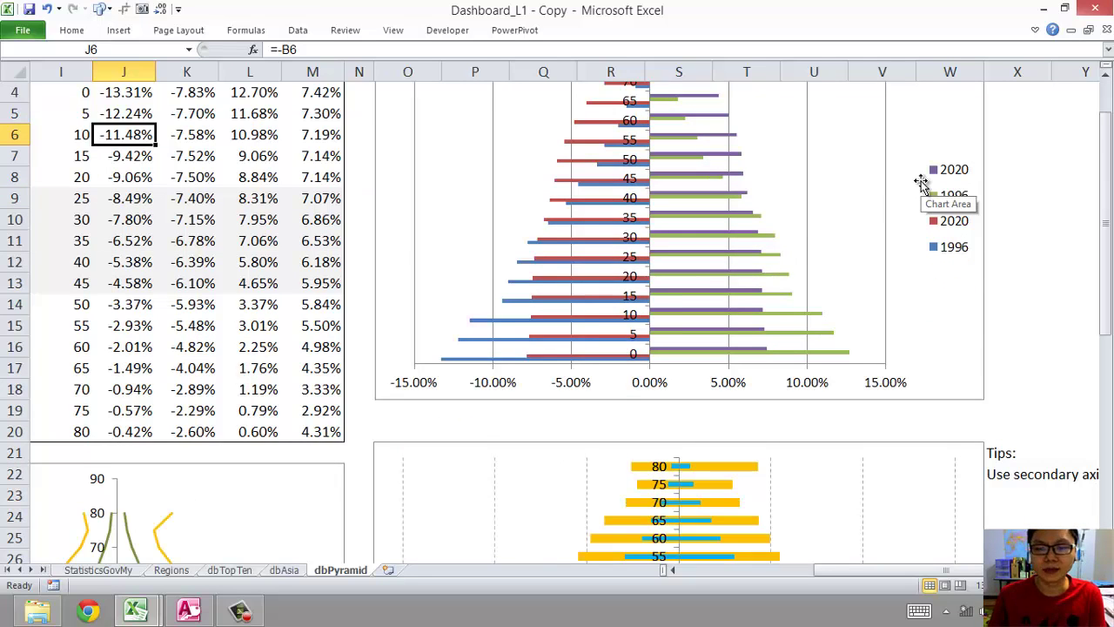
{"action": "scroll", "coordinate": [891, 304], "scroll_direction": "down", "scroll_amount": 1}
{"action": "scroll", "coordinate": [912, 275], "scroll_direction": "down", "scroll_amount": 3}
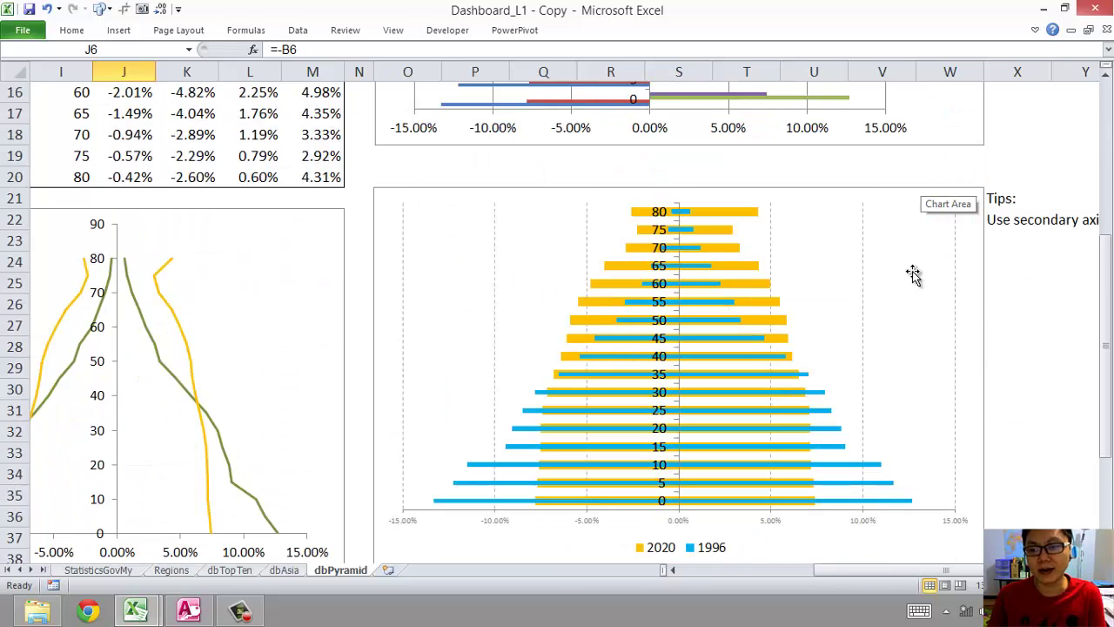
{"action": "scroll", "coordinate": [912, 275], "scroll_direction": "up", "scroll_amount": 5}
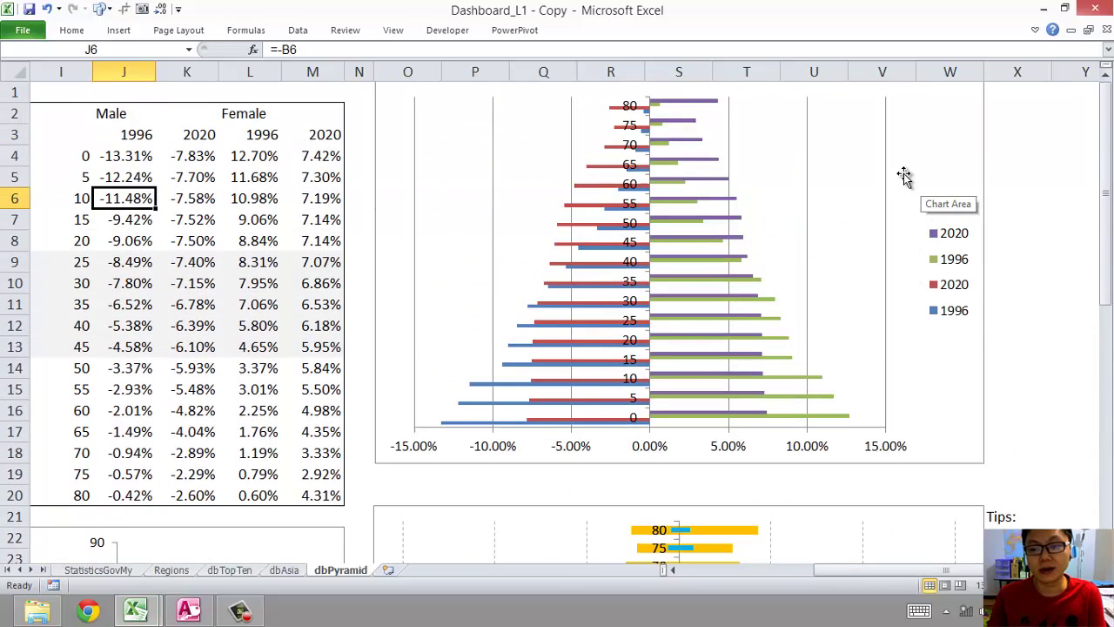
{"action": "scroll", "coordinate": [905, 176], "scroll_direction": "down", "scroll_amount": 6}
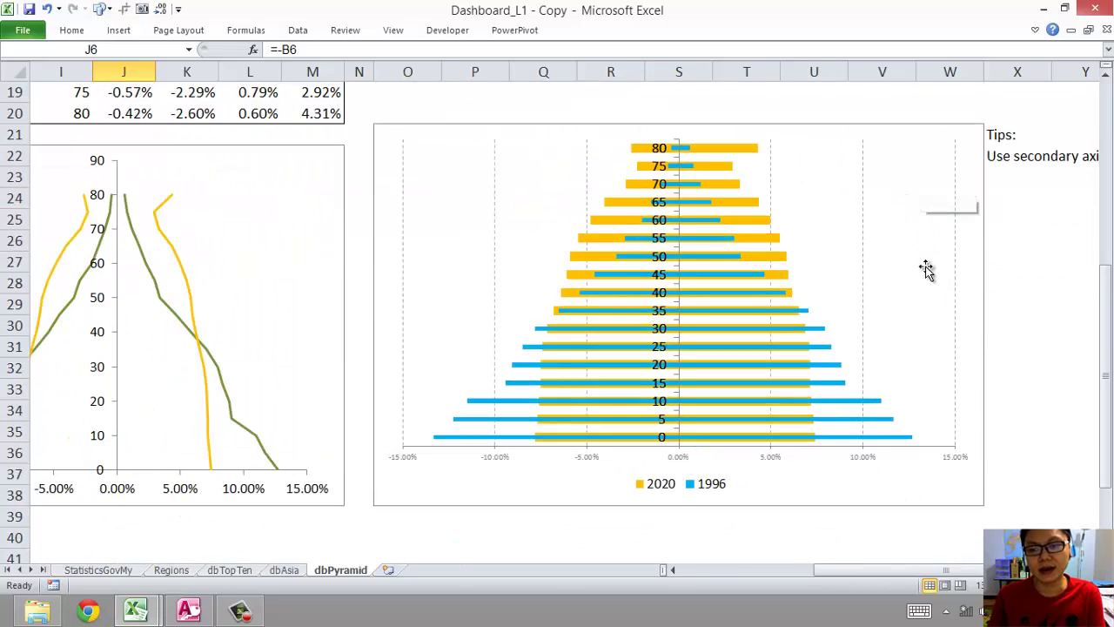
{"action": "left_click", "coordinate": [928, 269]}
{"action": "scroll", "coordinate": [928, 269], "scroll_direction": "up", "scroll_amount": 6}
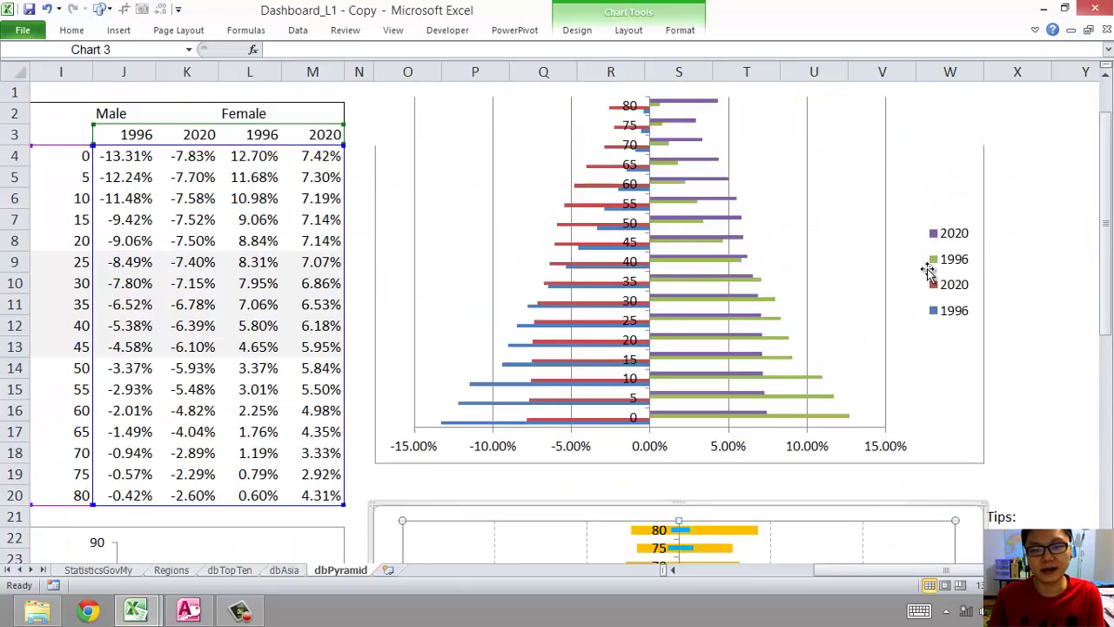
{"action": "scroll", "coordinate": [923, 271], "scroll_direction": "down", "scroll_amount": 5}
{"action": "scroll", "coordinate": [920, 273], "scroll_direction": "up", "scroll_amount": 5}
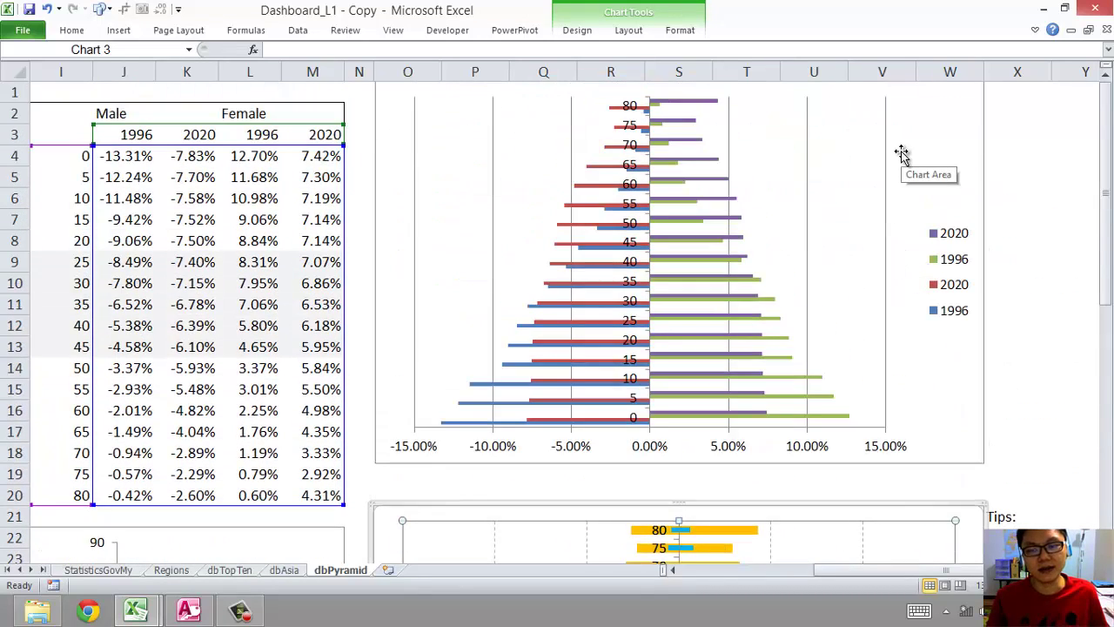
{"action": "scroll", "coordinate": [906, 154], "scroll_direction": "down", "scroll_amount": 7}
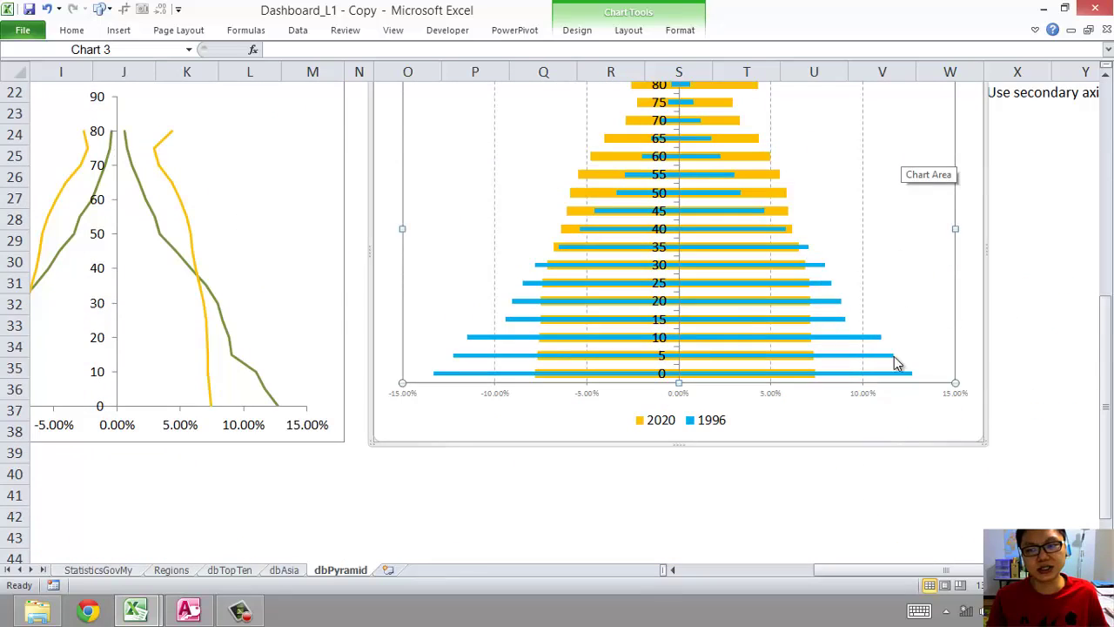
{"action": "left_click", "coordinate": [888, 427]}
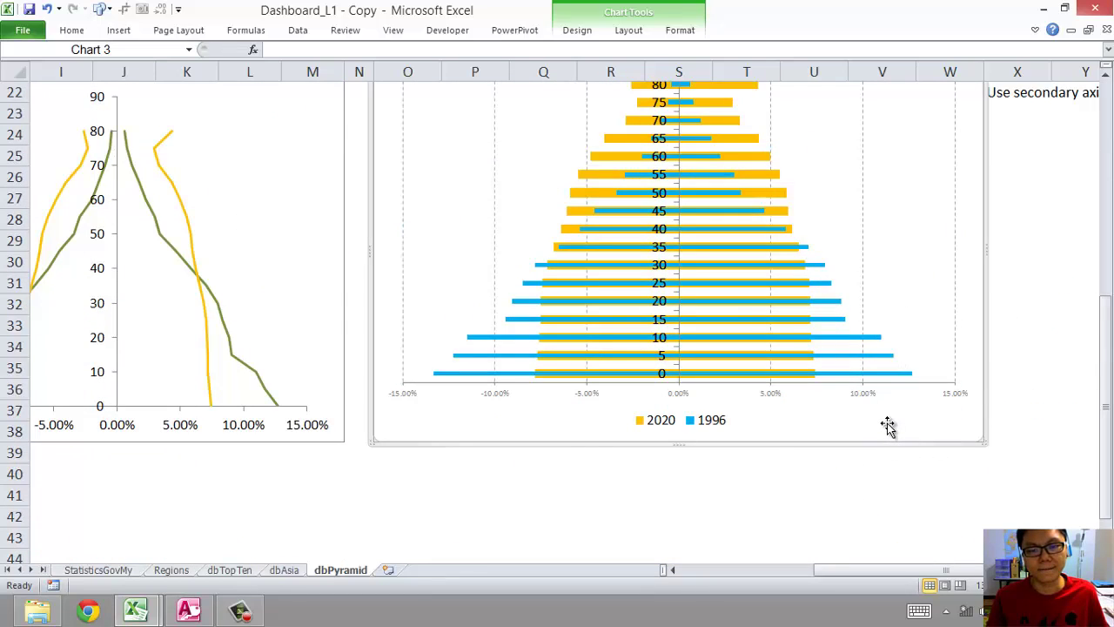
{"action": "scroll", "coordinate": [894, 409], "scroll_direction": "up", "scroll_amount": 2}
{"action": "scroll", "coordinate": [890, 407], "scroll_direction": "down", "scroll_amount": 2}
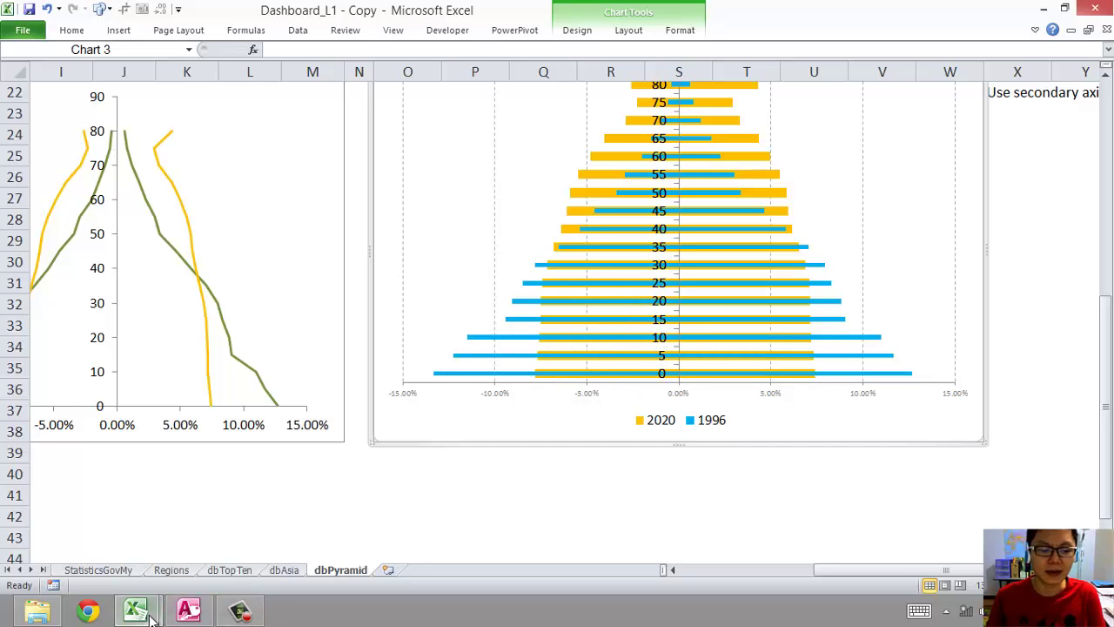
Step: Select the Population Pyramid explanation text box on the Korea workbook's Facts sheet
{"action": "mouse_move", "coordinate": [142, 614]}
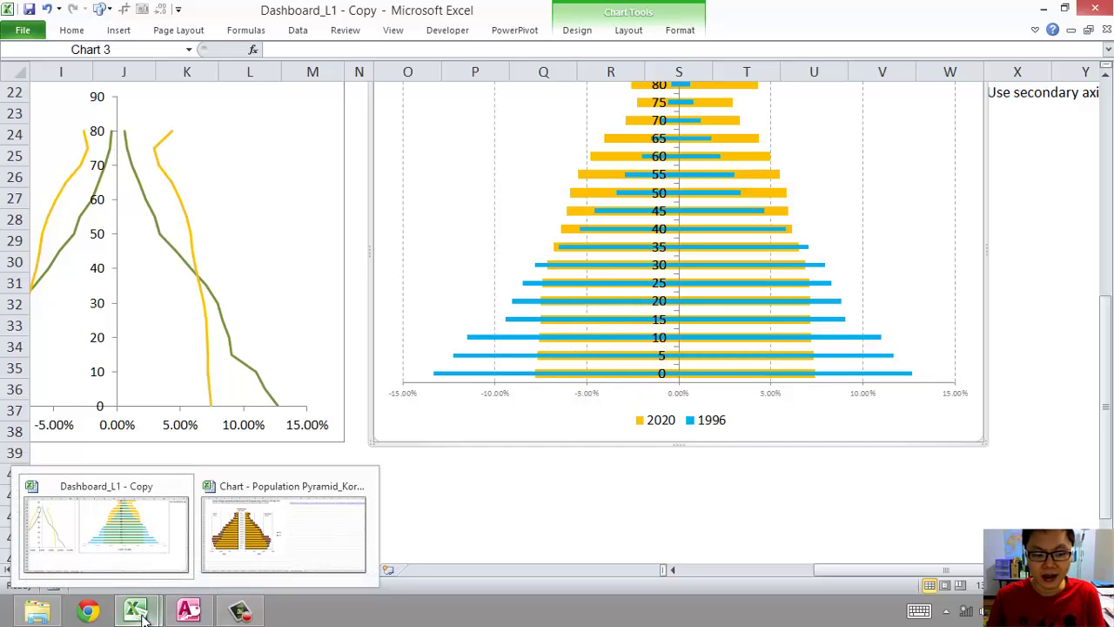
{"action": "left_click", "coordinate": [227, 557]}
{"action": "left_click", "coordinate": [574, 569]}
{"action": "left_click", "coordinate": [357, 446]}
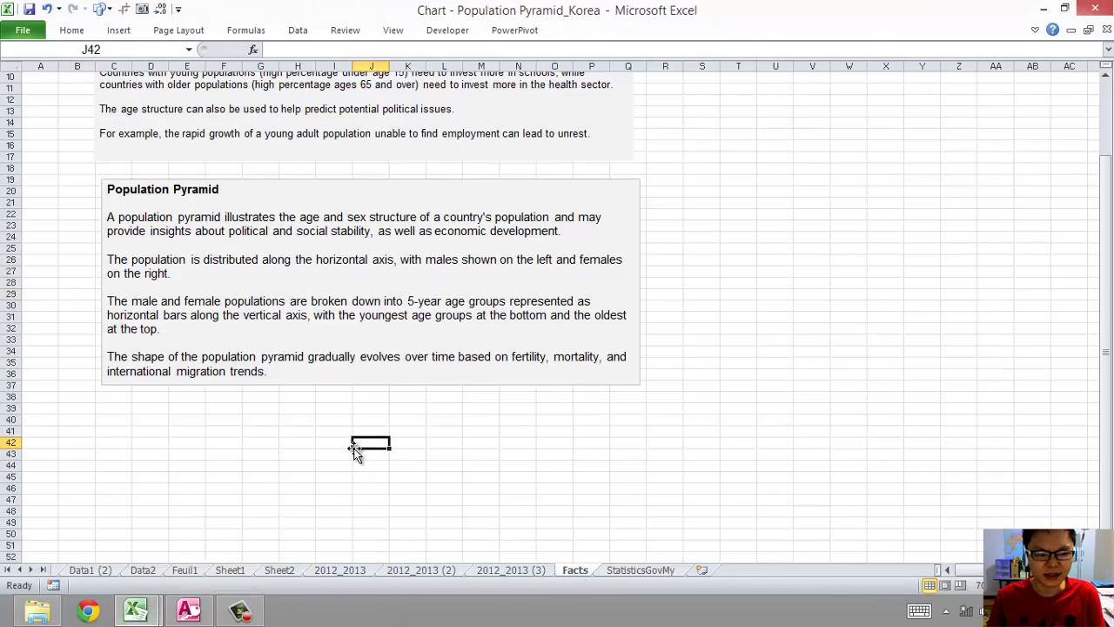
{"action": "scroll", "coordinate": [255, 444], "scroll_direction": "up", "scroll_amount": 2}
{"action": "left_click", "coordinate": [145, 380]}
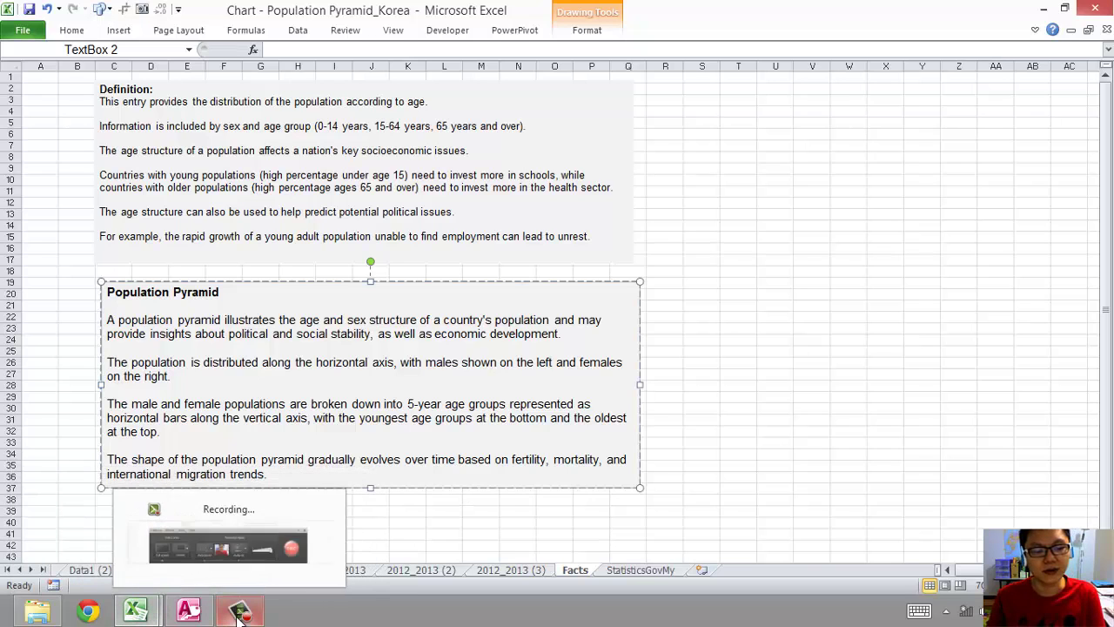
Step: Bring Dashboard_L1 - Copy back and review its Malaysia 1996/2020 pyramid charts and percentage table
{"action": "mouse_move", "coordinate": [196, 614]}
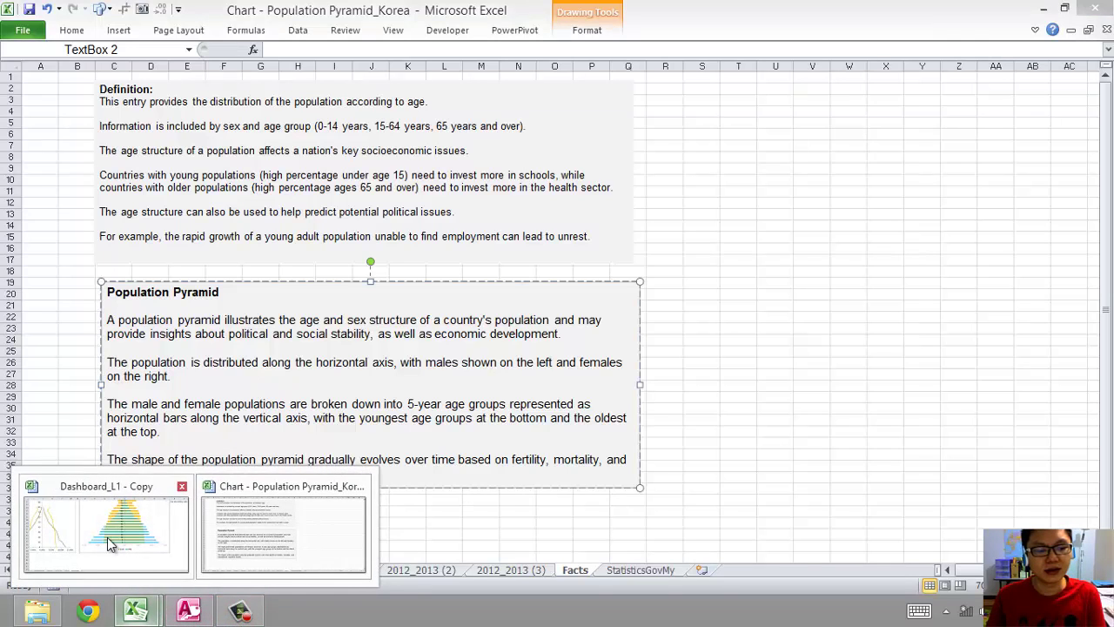
{"action": "left_click", "coordinate": [109, 540]}
{"action": "left_click", "coordinate": [488, 502]}
{"action": "scroll", "coordinate": [488, 504], "scroll_direction": "up", "scroll_amount": 5}
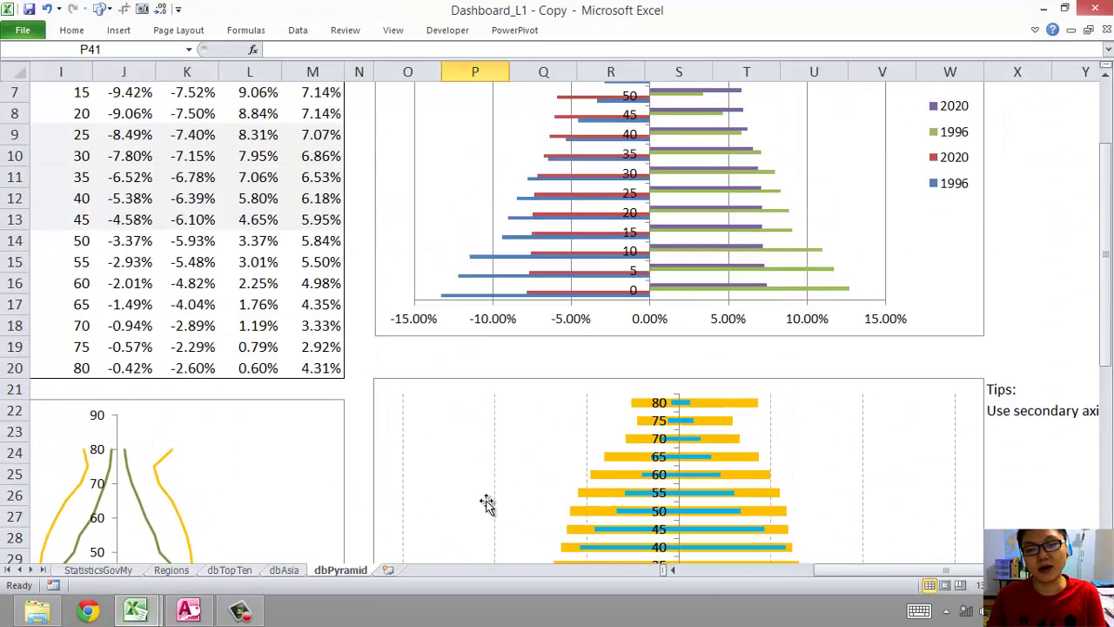
{"action": "scroll", "coordinate": [488, 503], "scroll_direction": "up", "scroll_amount": 2}
{"action": "scroll", "coordinate": [487, 505], "scroll_direction": "down", "scroll_amount": 6}
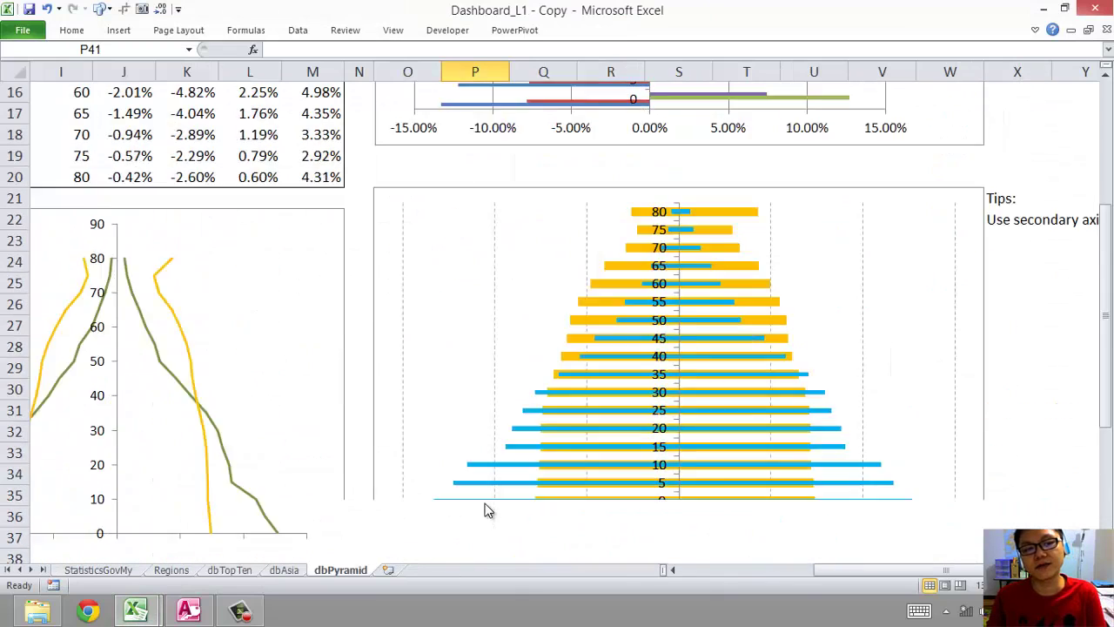
{"action": "scroll", "coordinate": [488, 512], "scroll_direction": "up", "scroll_amount": 5}
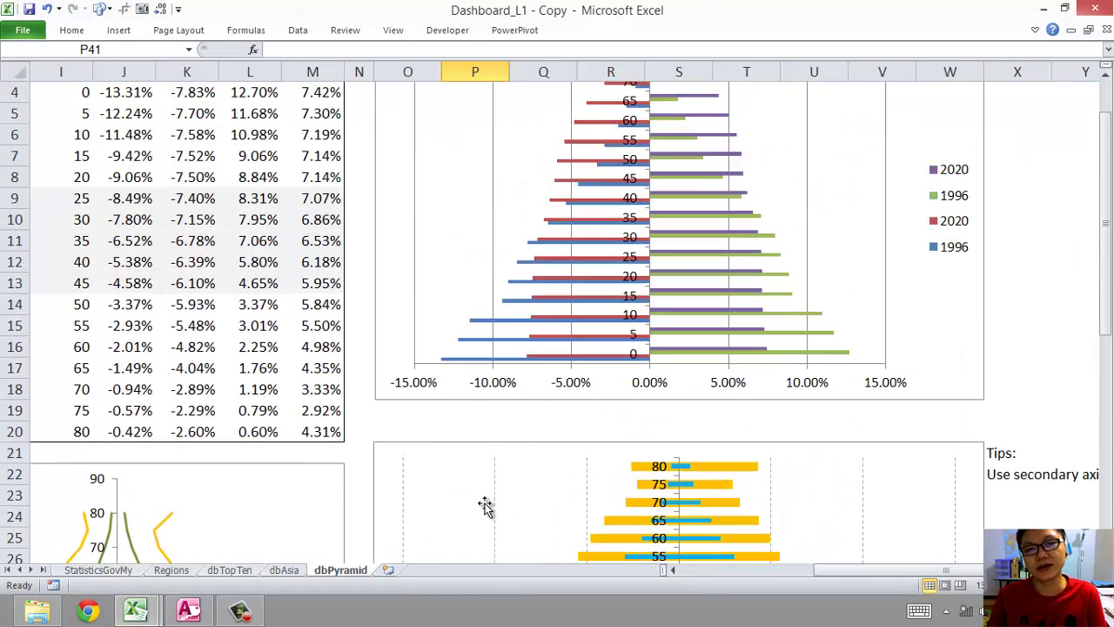